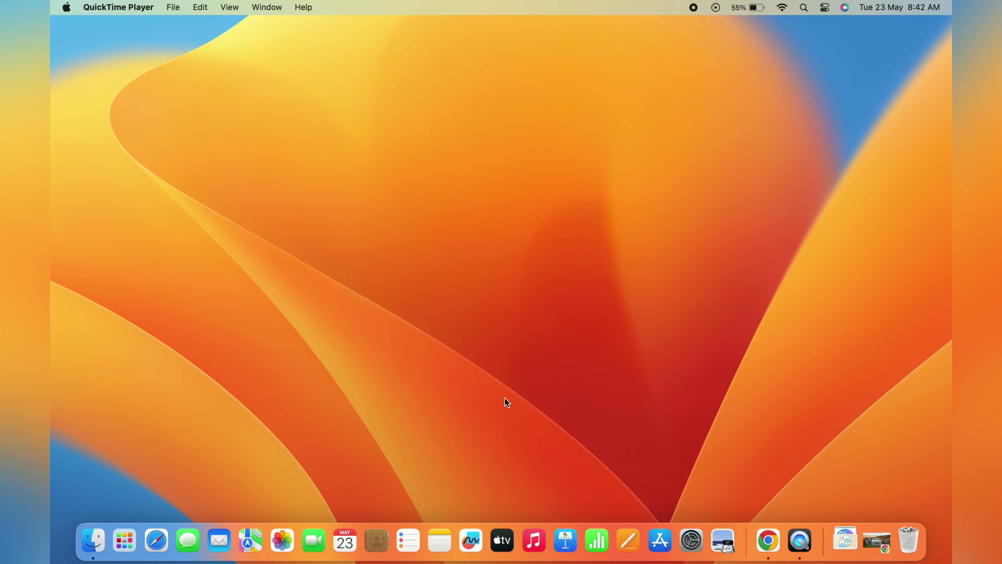
- Show About This Mac, revealing the MacBook Air M1 running macOS Ventura 13.3.1
click(68, 6)
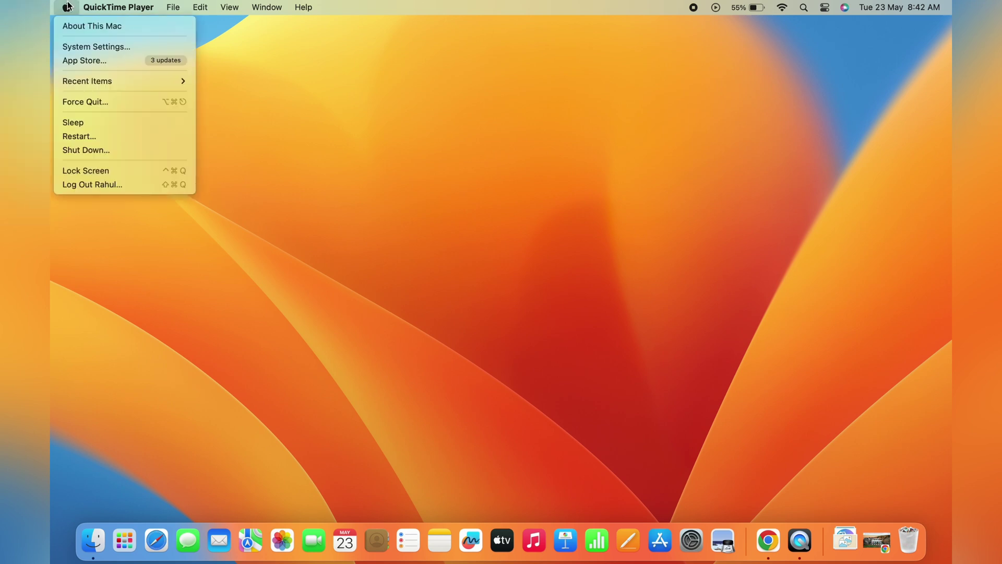
click(81, 27)
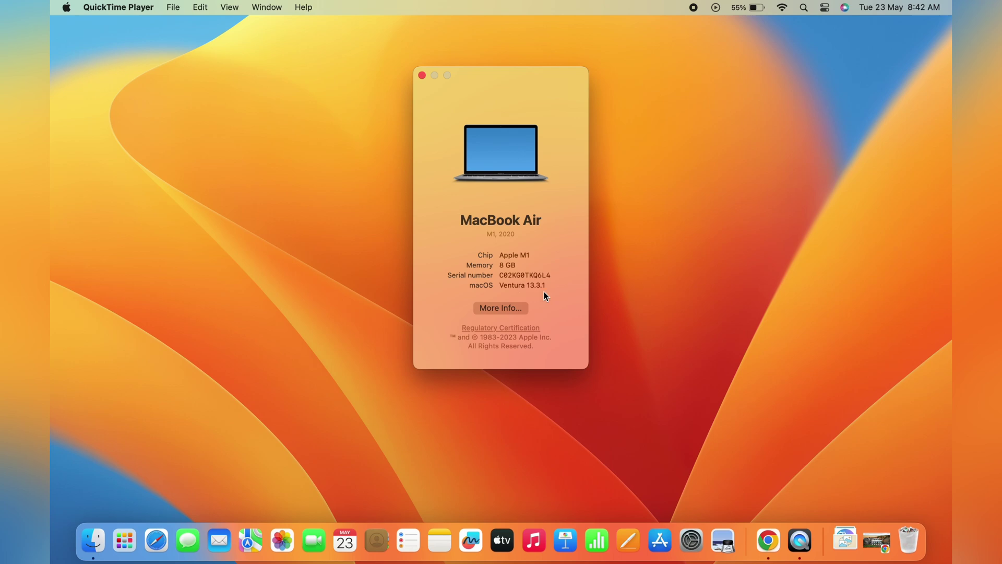
- Close the Mac details and search Google in Chrome for 'download crossover for mac'
click(422, 76)
click(768, 540)
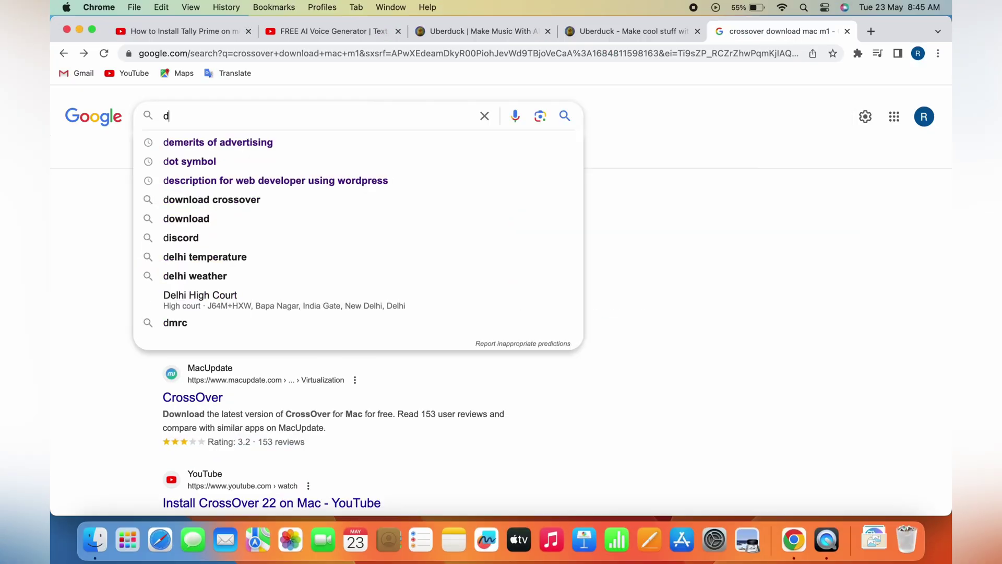
text(ow)
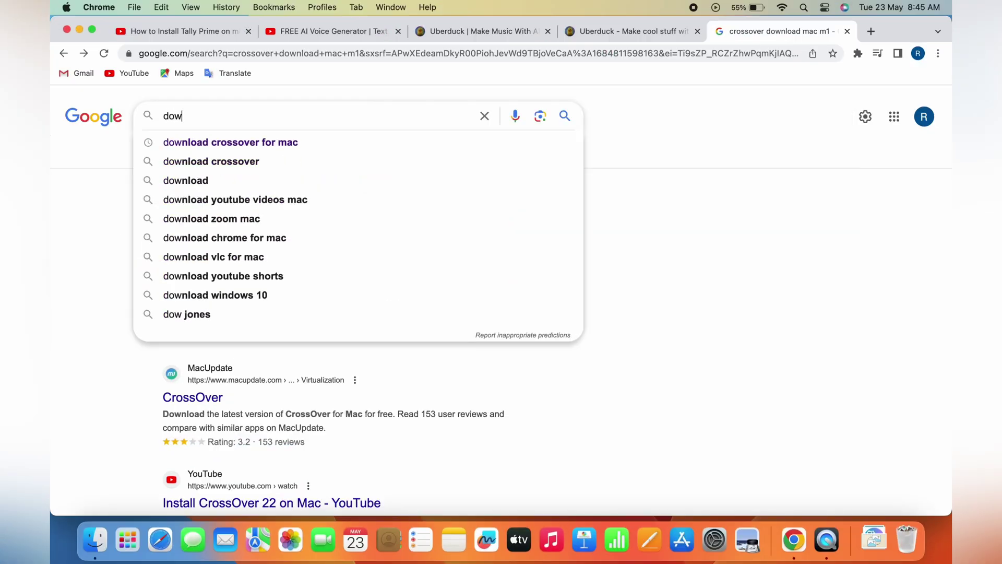
text(nload)
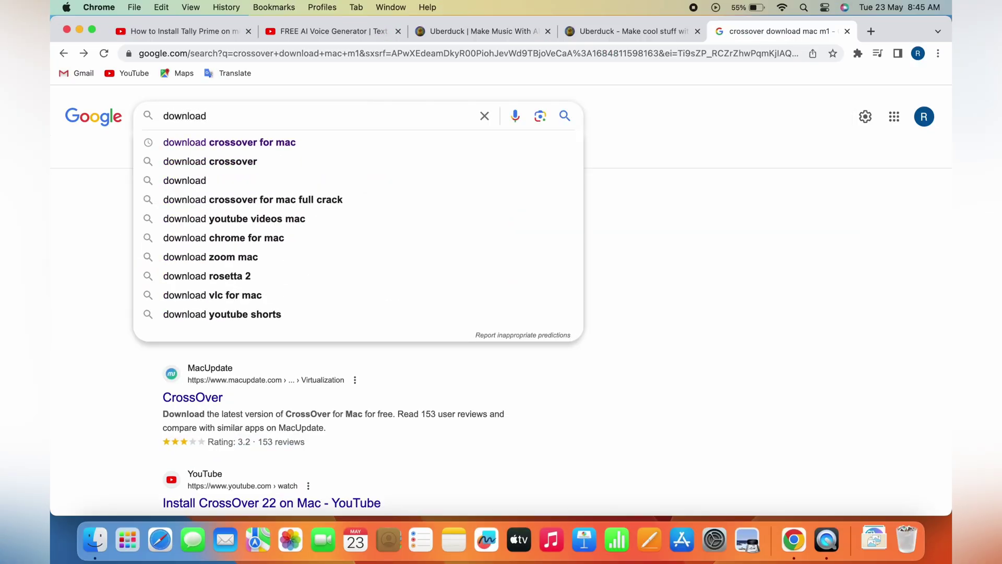
key(Down)
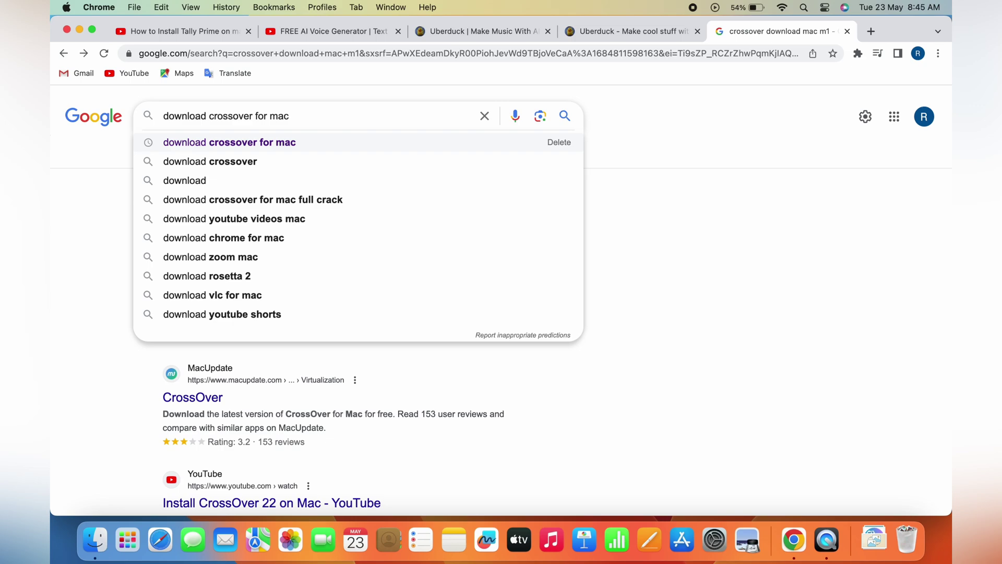
key(Return)
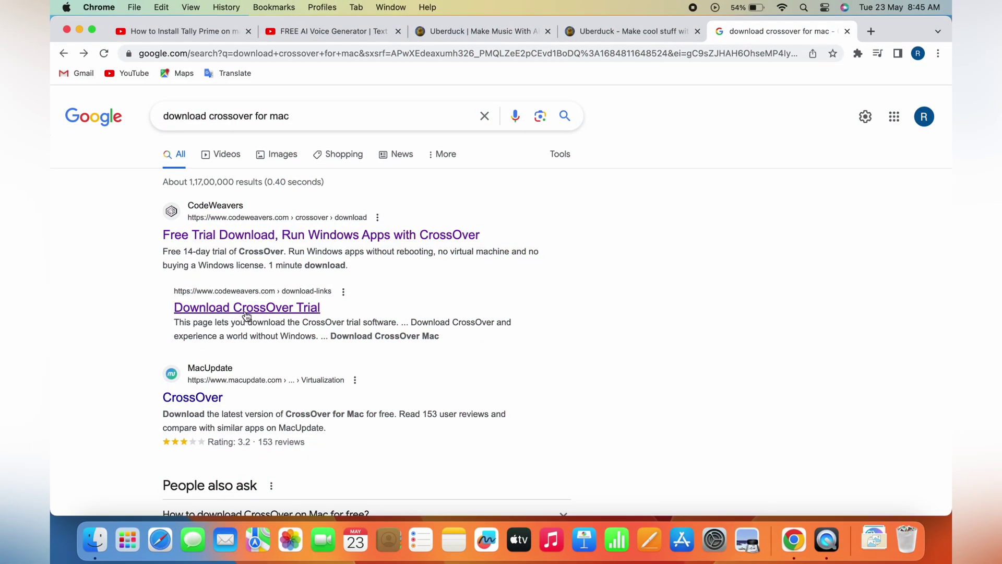
- Open CodeWeavers' CrossOver trial page and download the CrossOver ChromeOS package
click(246, 309)
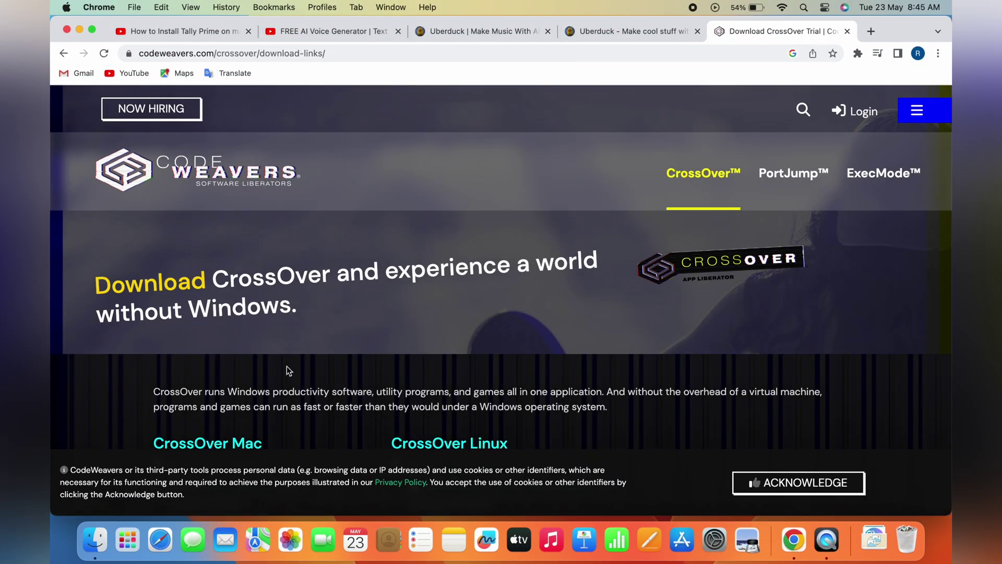
scroll(287, 366, down, 5)
scroll(287, 365, down, 1)
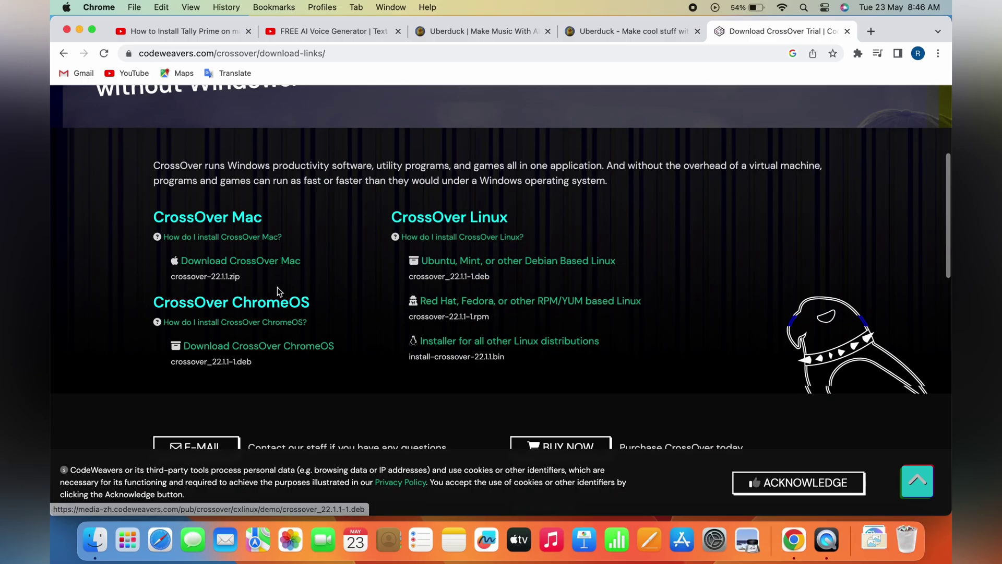
scroll(277, 287, up, 2)
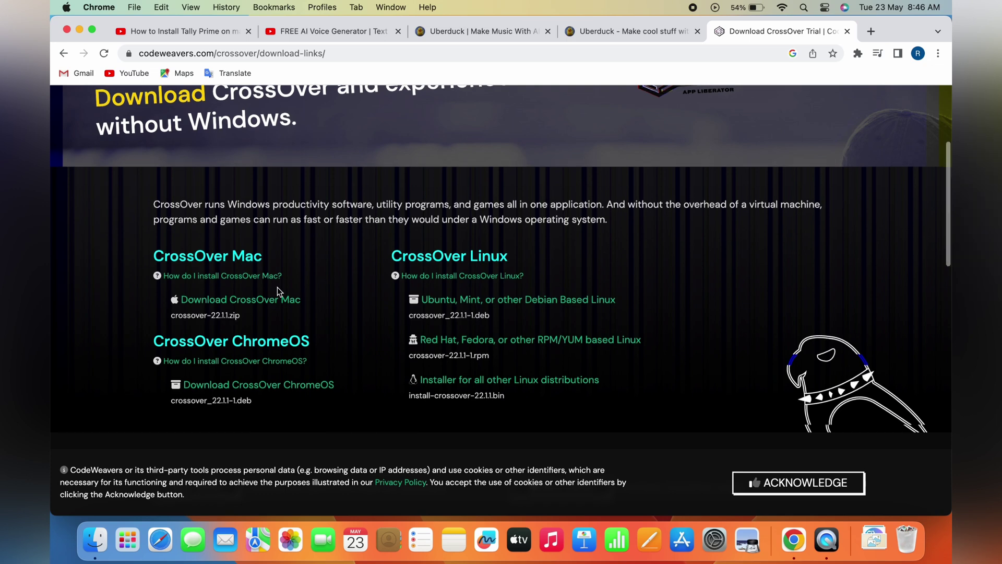
scroll(277, 287, down, 1)
click(231, 372)
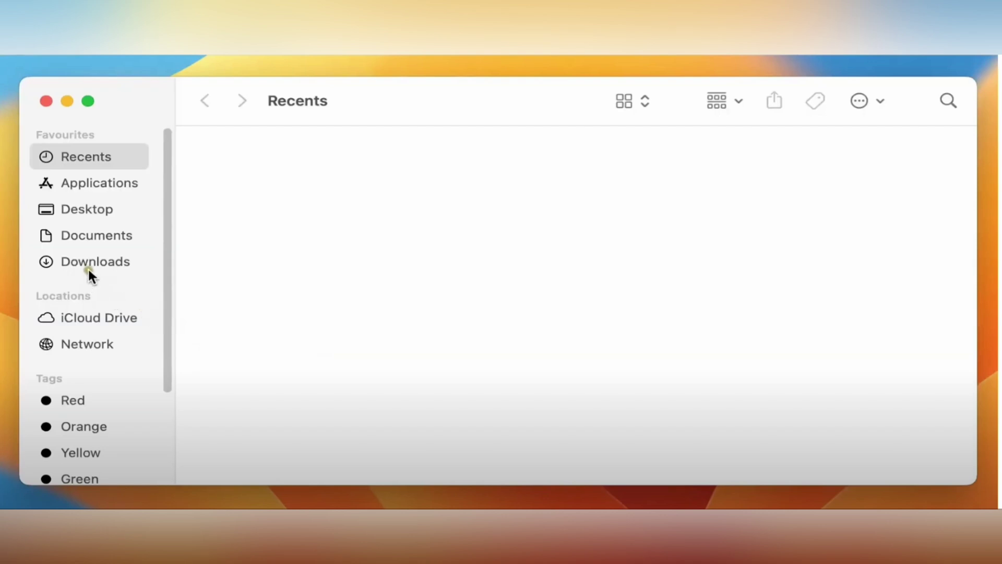
- Open the downloaded CrossOver app from the Downloads folder through its context menu
click(92, 264)
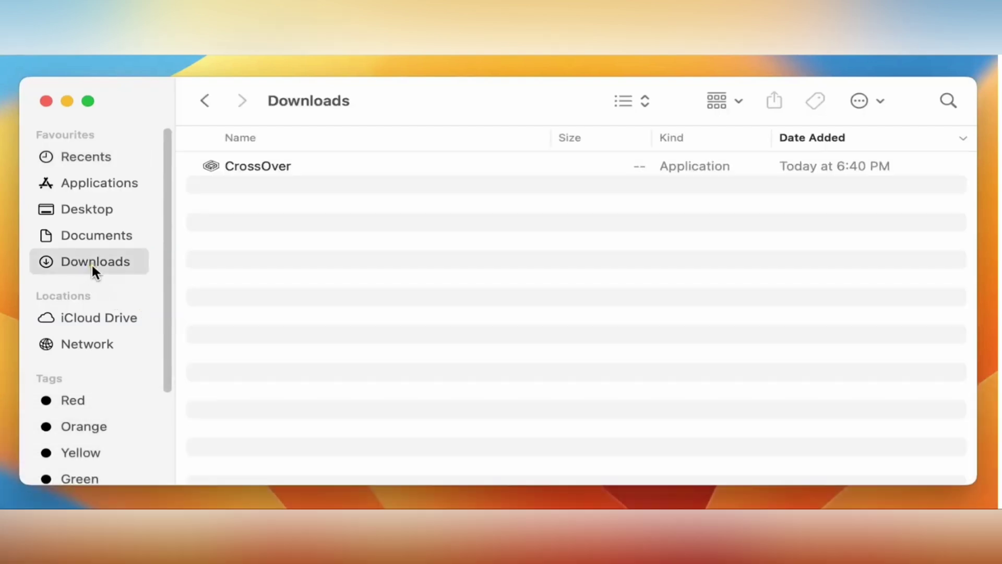
click(245, 178)
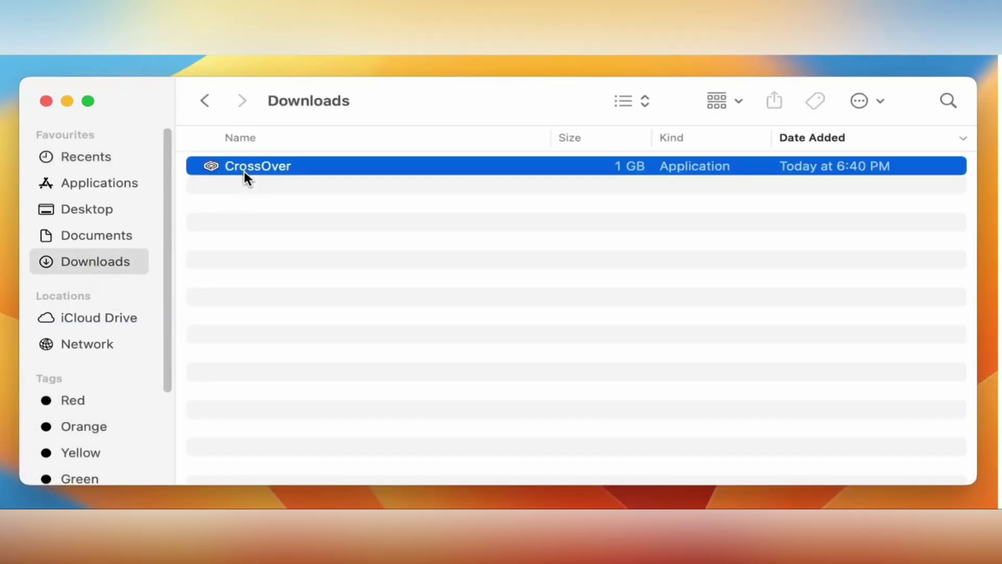
right_click(285, 170)
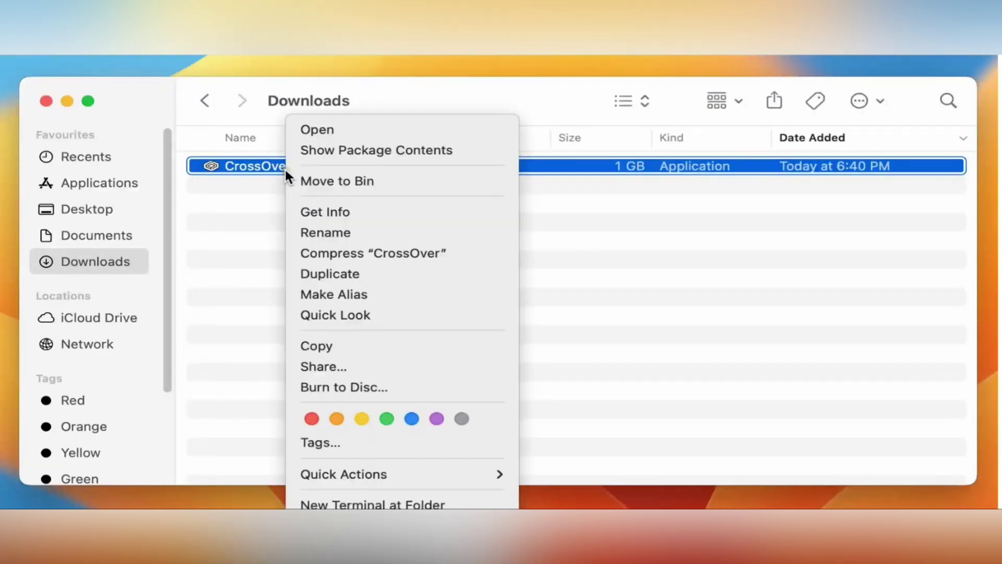
click(324, 130)
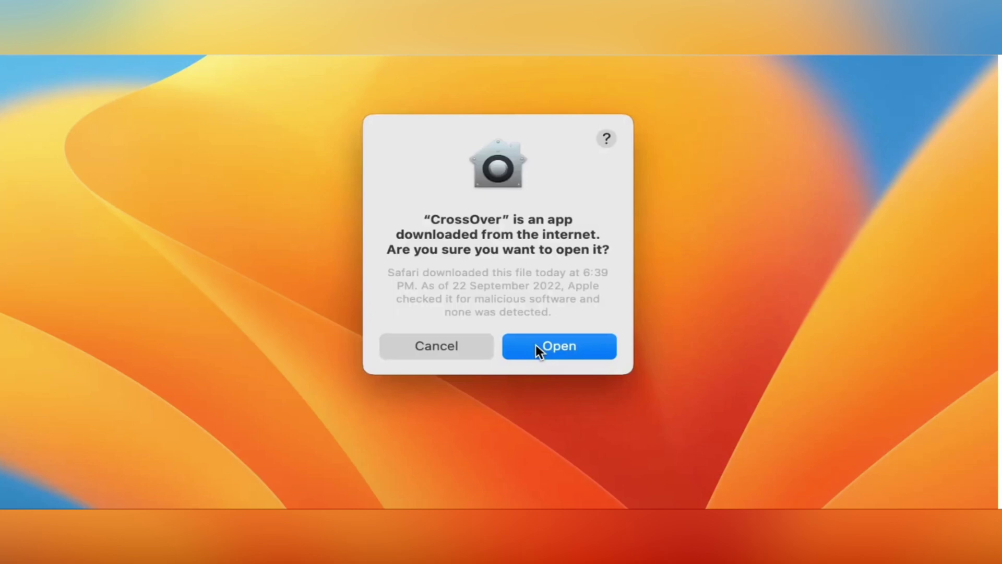
- Confirm opening the downloaded CrossOver app and start its 14-day trial
click(536, 345)
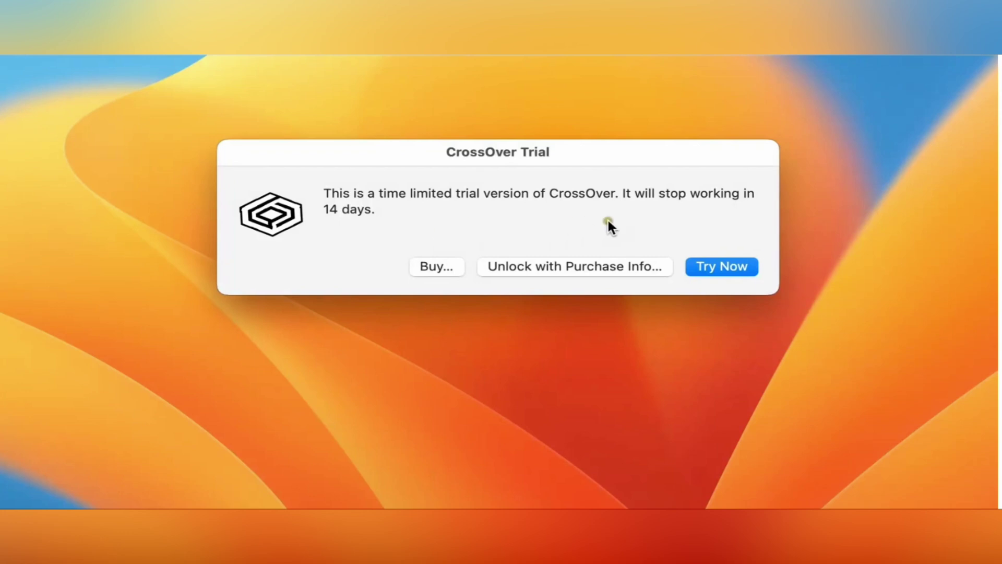
click(718, 268)
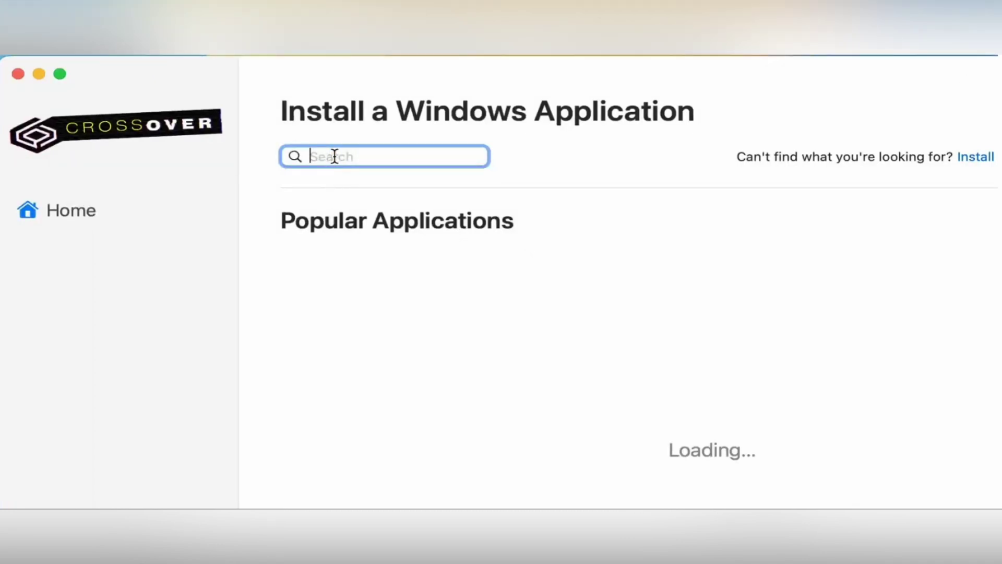
- Search the catalogue for 'Tally Prime', open its entry and allow network volume access
text(Tal)
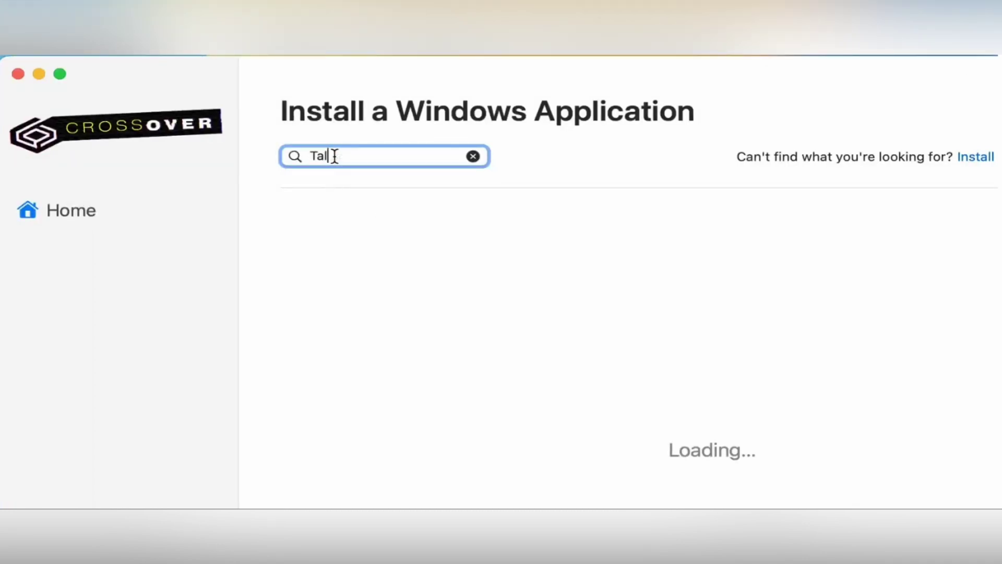
text(ly Prime)
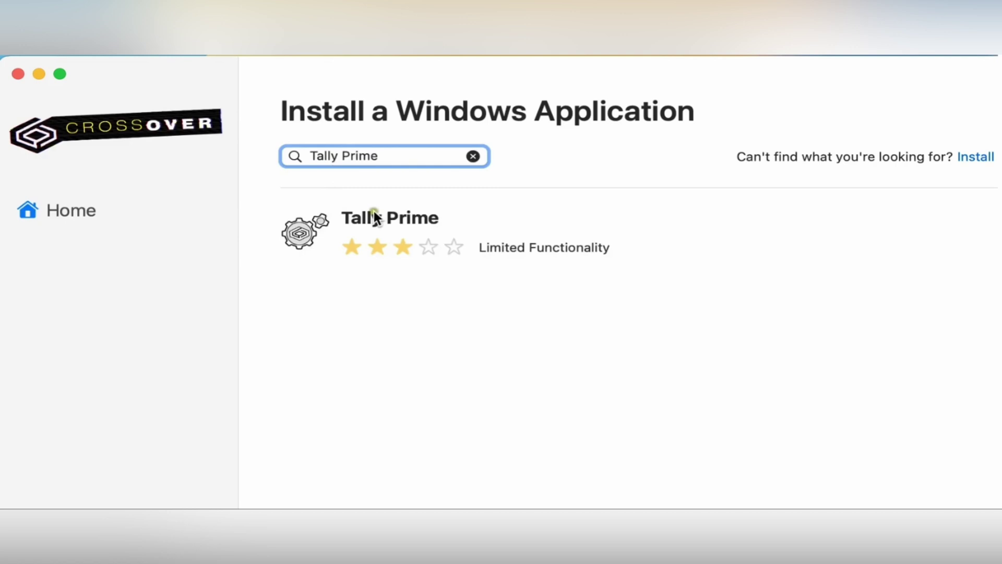
click(298, 231)
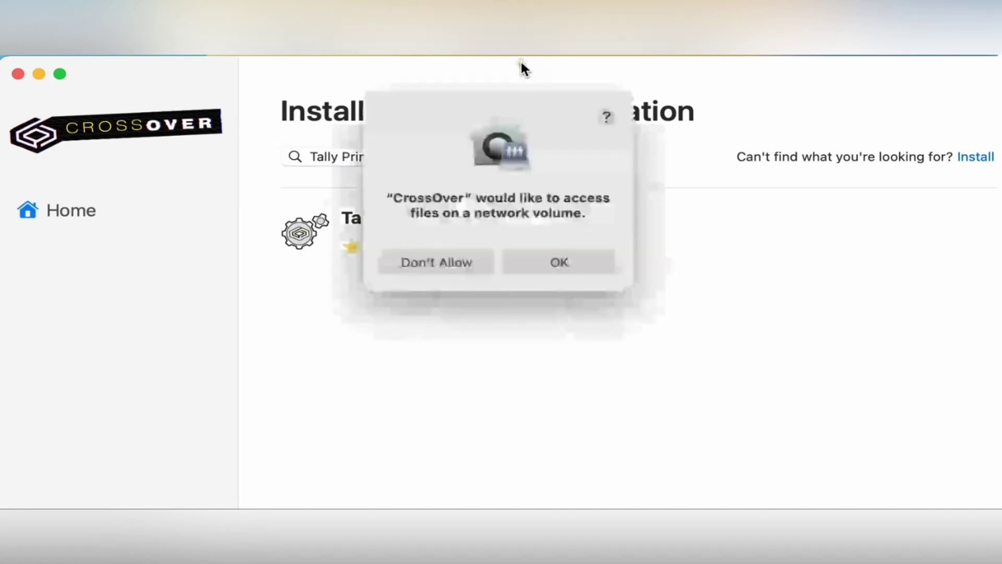
click(562, 258)
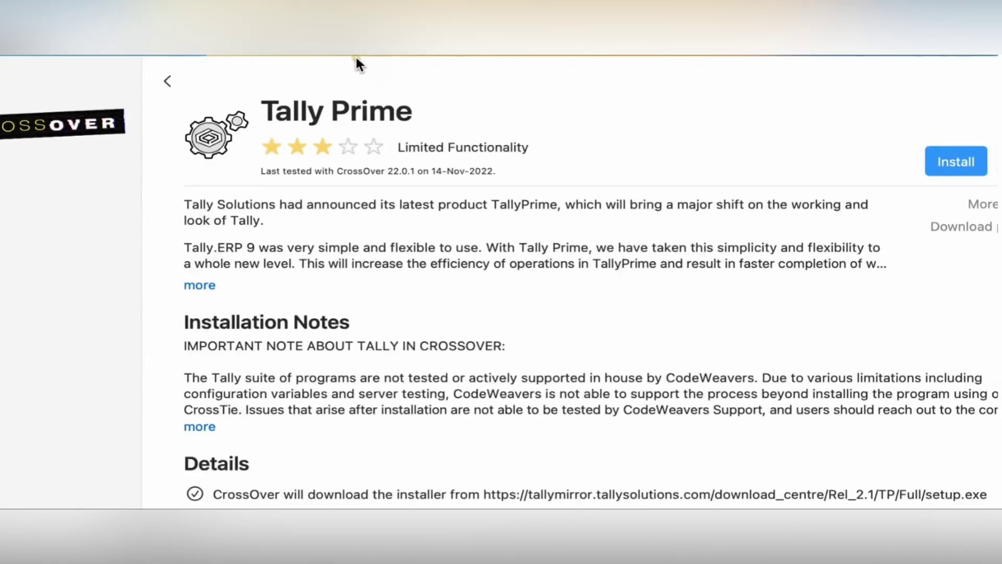
- Start the Tally Prime install and cancel the unverified-developer warning
click(944, 164)
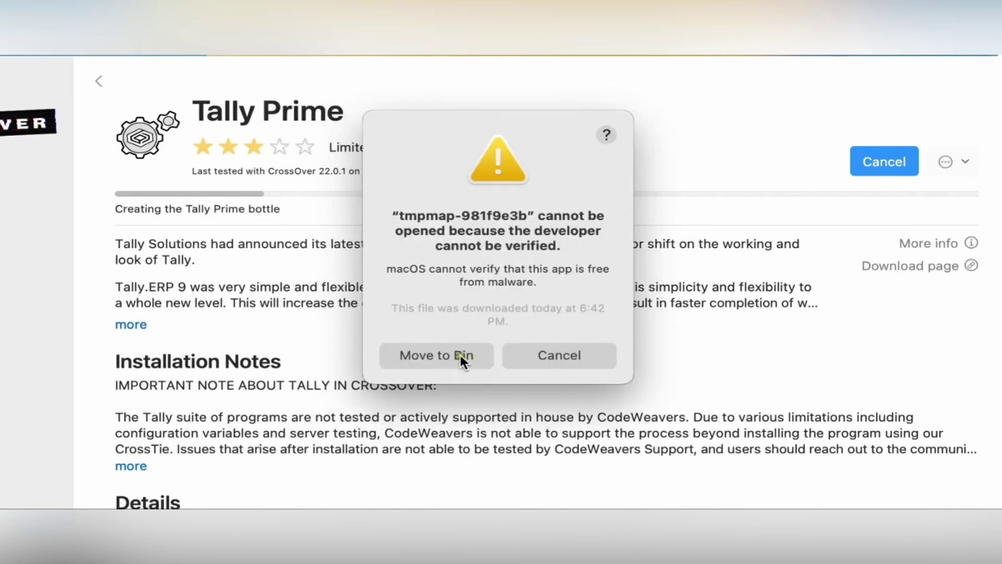
click(552, 360)
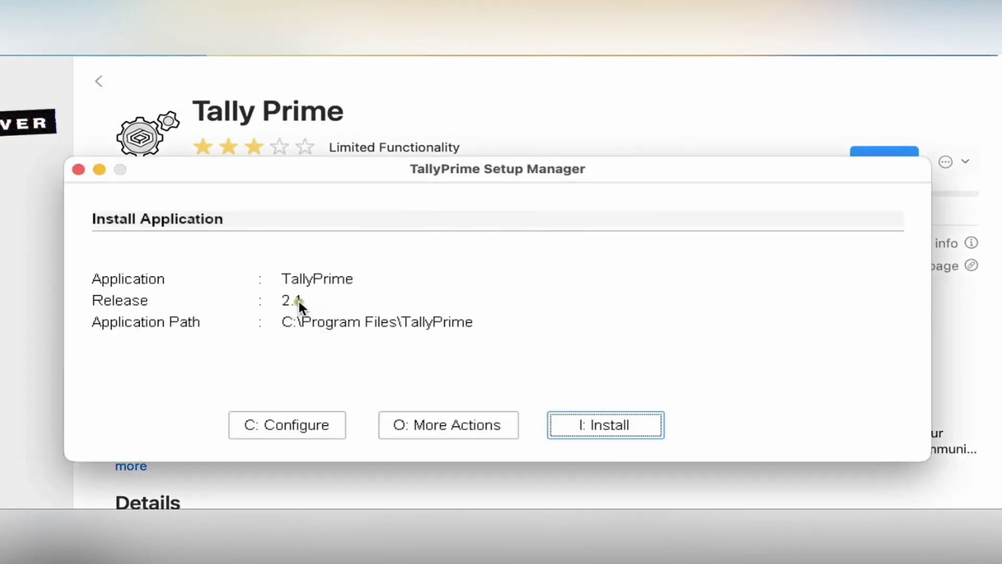
- Install TallyPrime into C:\Program Files\TallyPrime, acknowledging the error message that appears
click(594, 420)
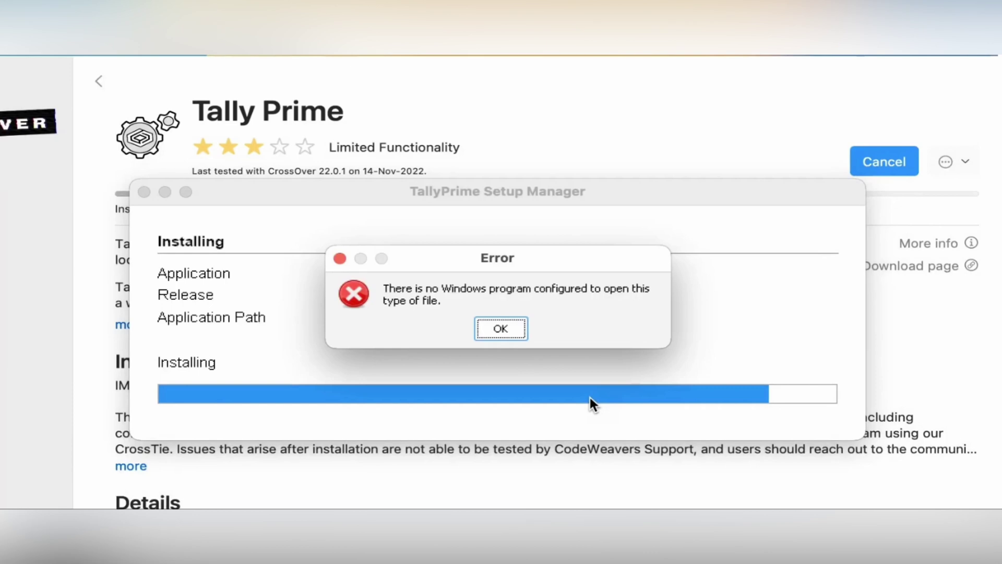
click(500, 328)
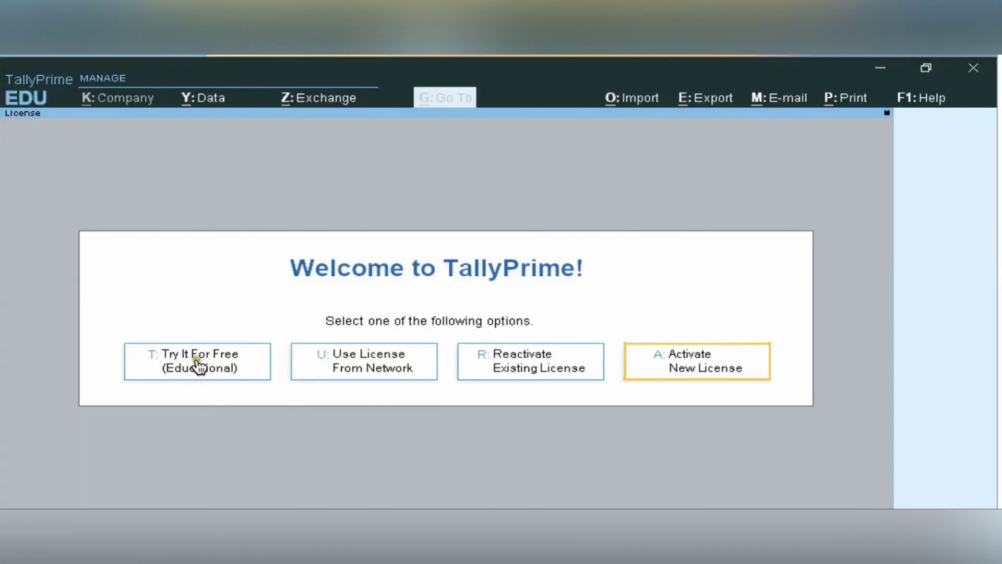
- Choose the Try It For Free (Educational) licence option on the TallyPrime welcome screen
click(212, 364)
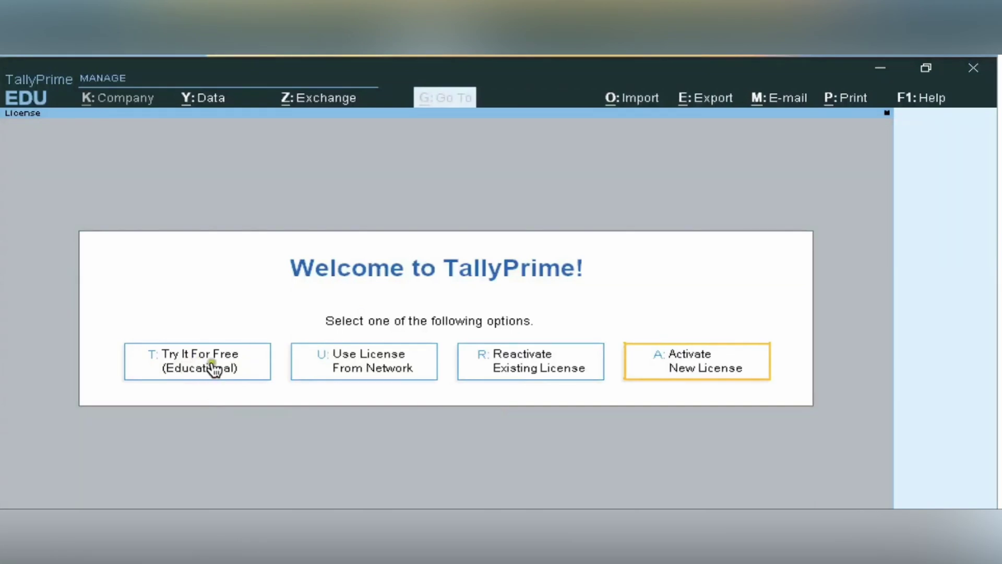
click(361, 363)
click(533, 368)
click(685, 371)
click(680, 368)
click(186, 364)
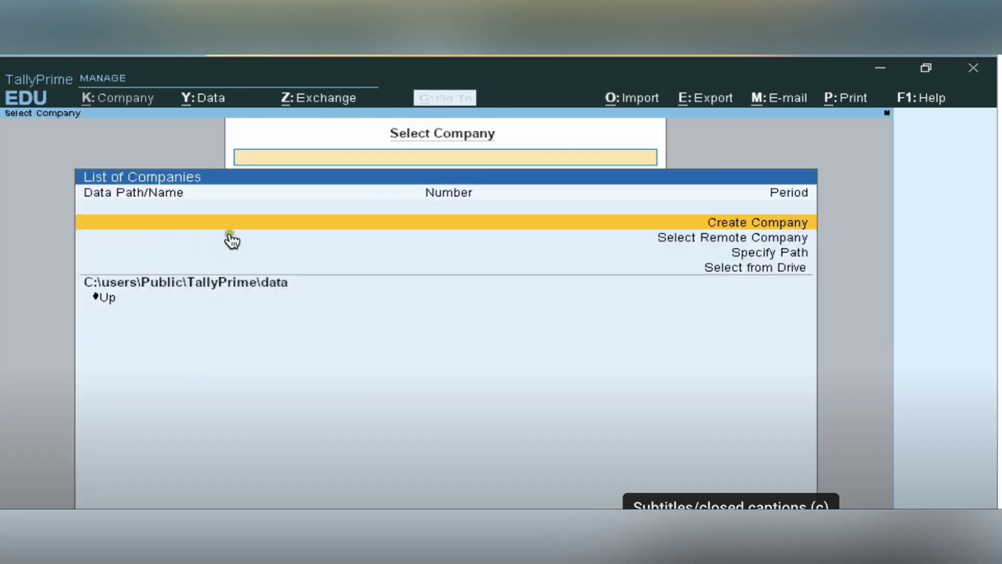
- View the Select Company list, then close TallyPrime to bring up the Quit prompt
click(266, 281)
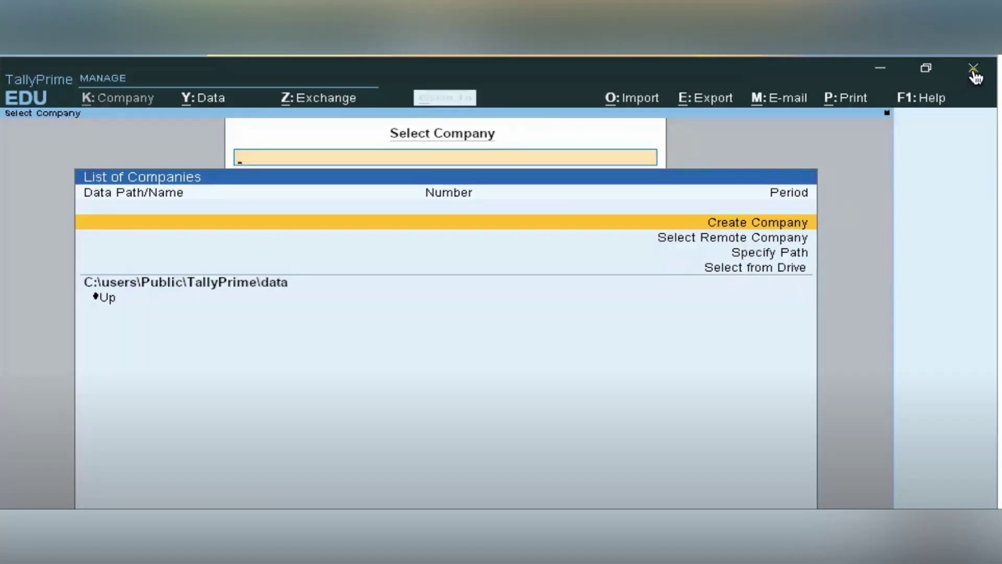
click(973, 71)
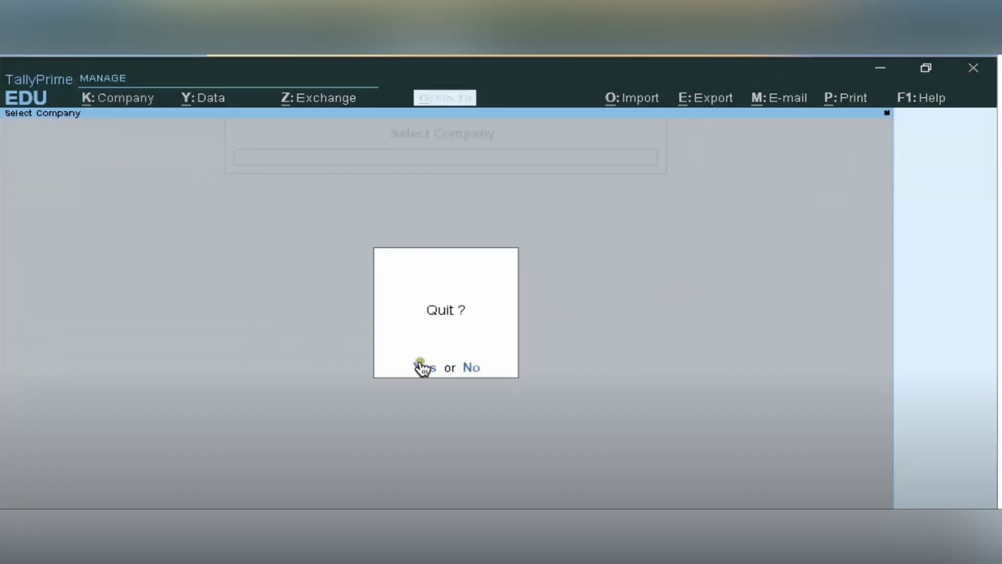